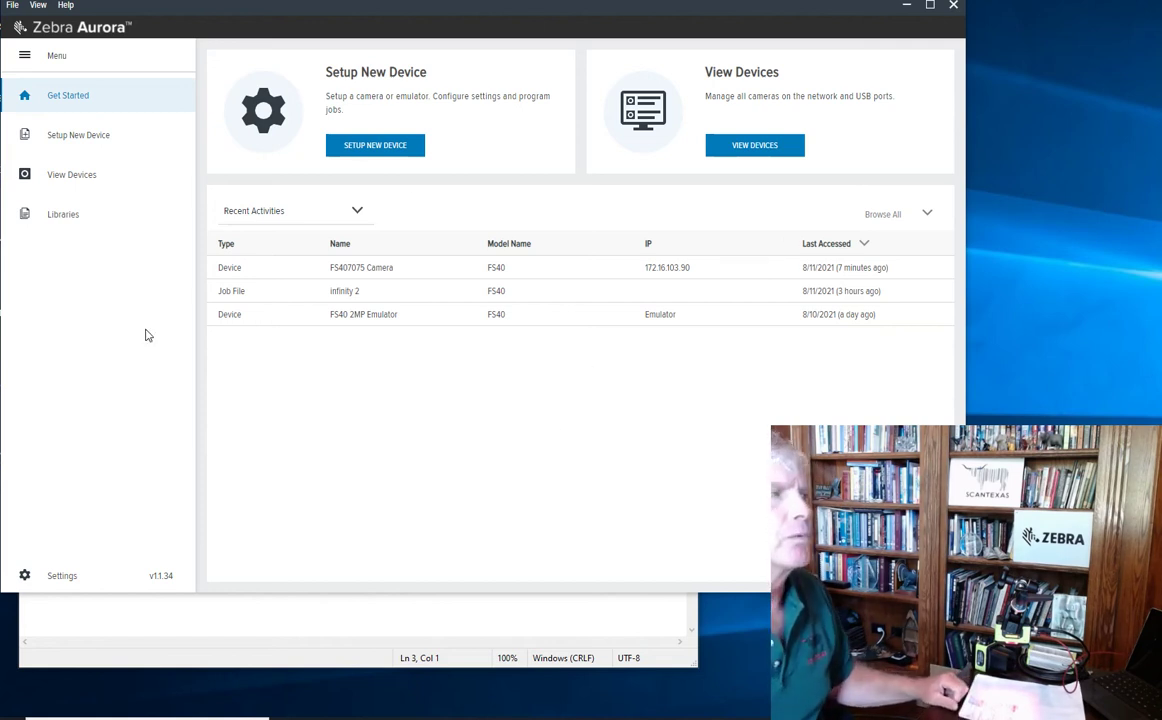
- Show the device list with the FS407075 camera connected over USB at 172.16.103.90
left_click(757, 152)
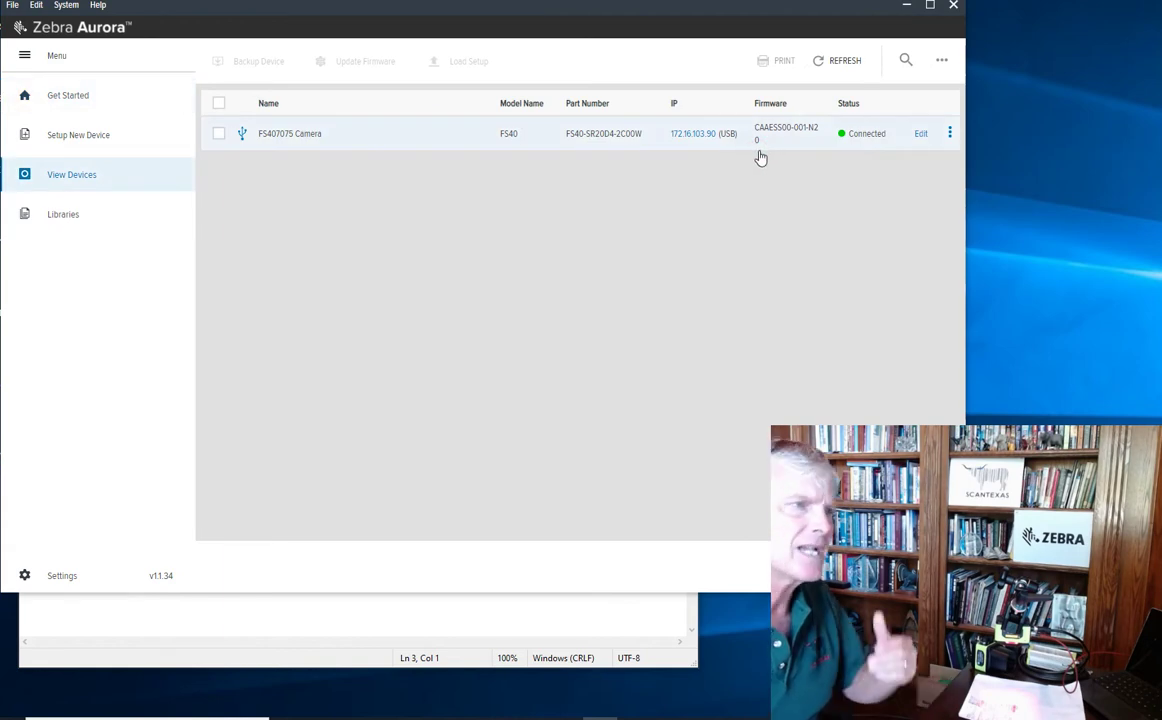
- Open the FS407075 camera's HMI dashboard from its 172.16.103.90 address link
left_click(699, 136)
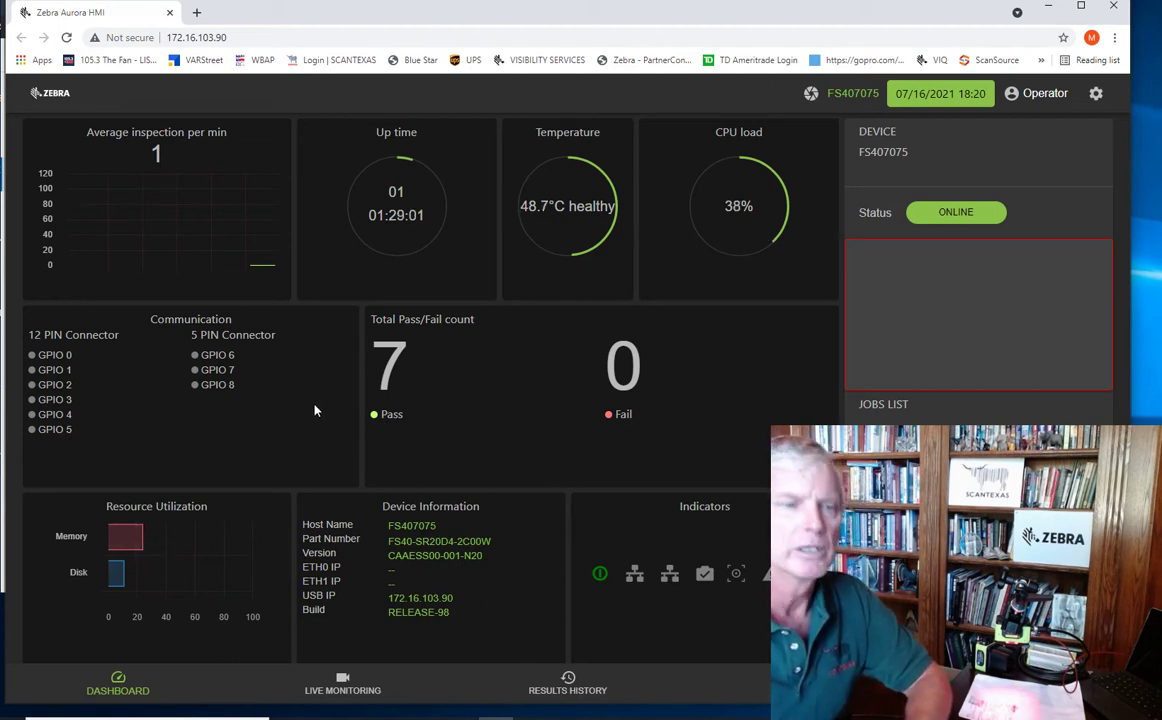
- In the camera's Communication settings, set USB Keyboard Country Type to North America (US English)
left_click(497, 716)
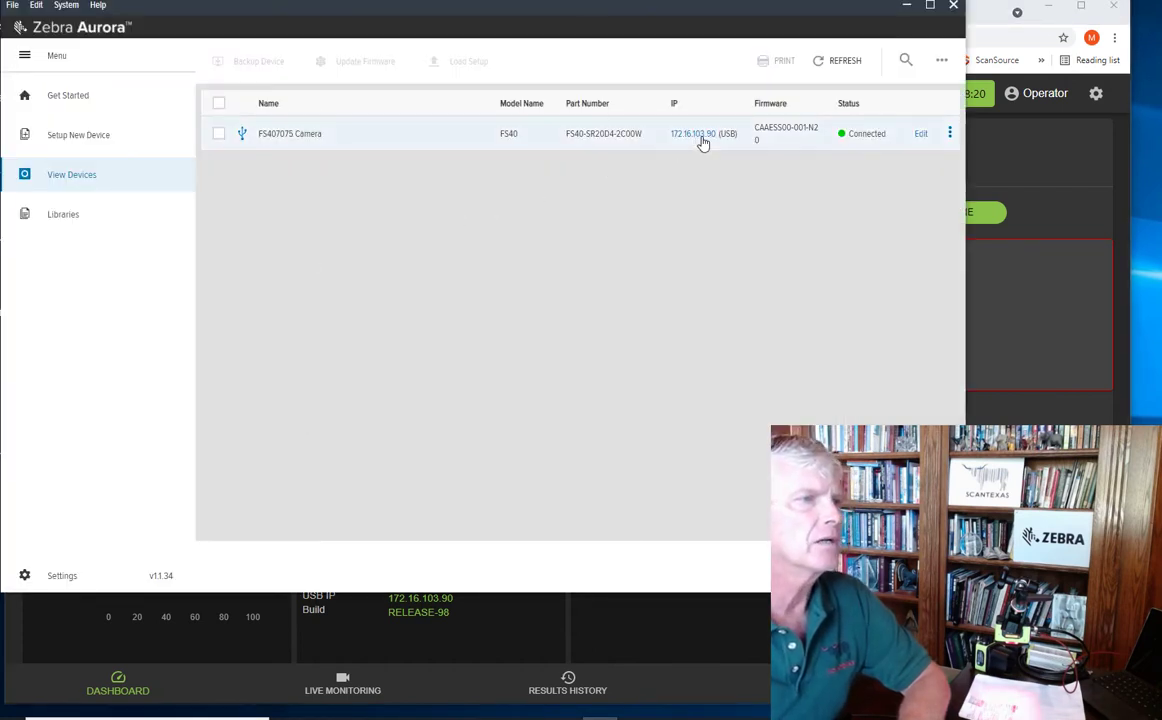
left_click(921, 135)
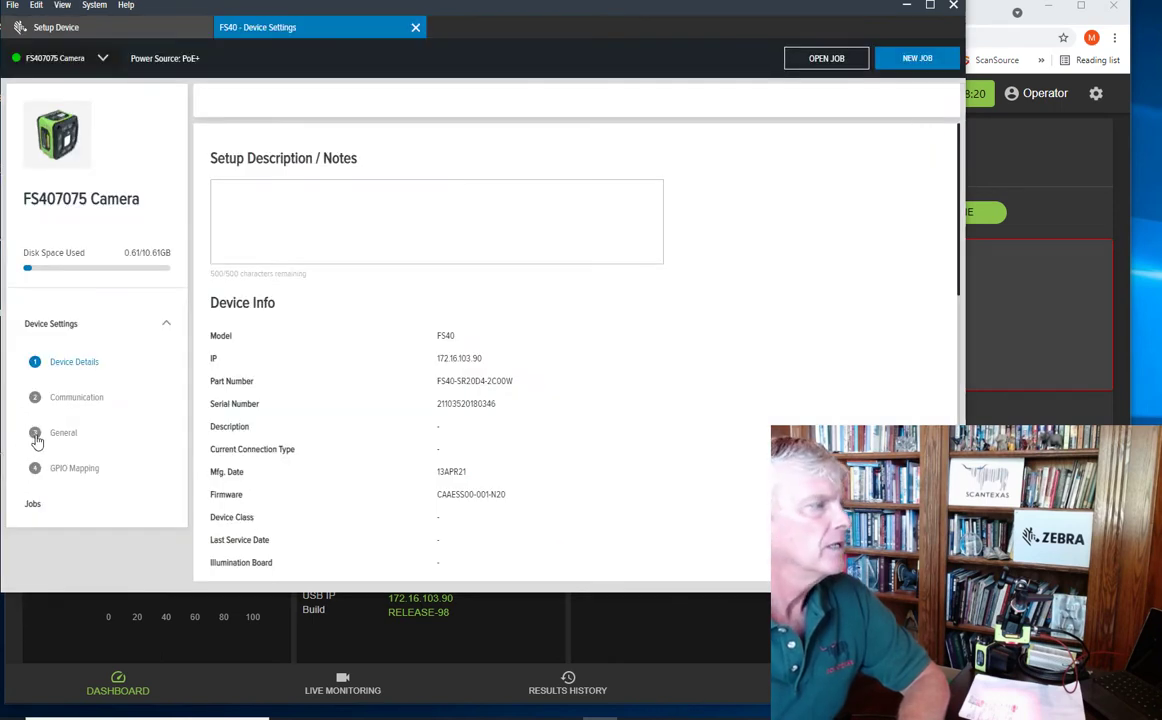
left_click(79, 405)
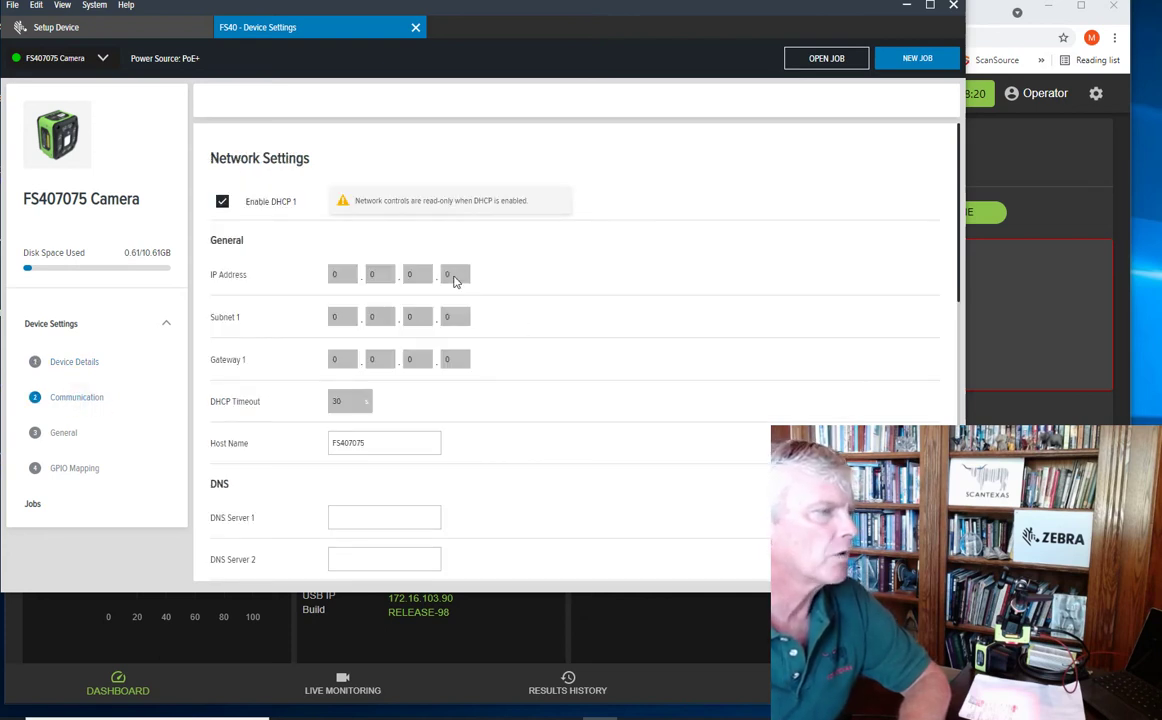
scroll(520, 402, "down", 3)
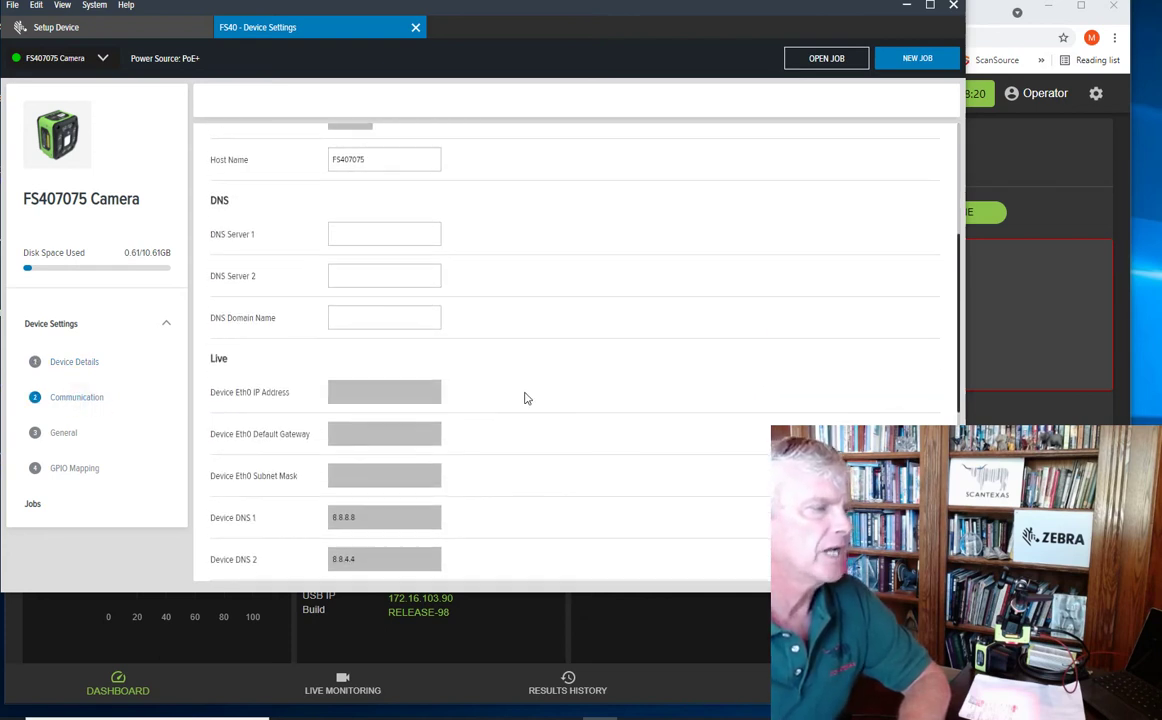
scroll(540, 410, "down", 5)
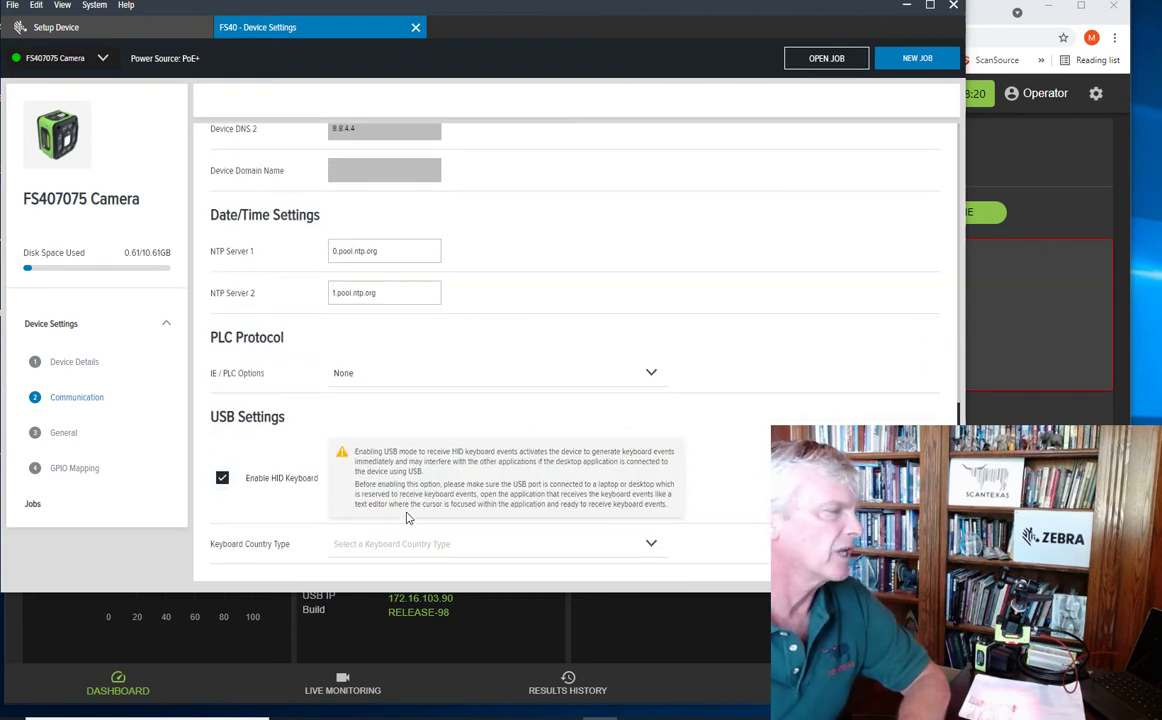
left_click(408, 548)
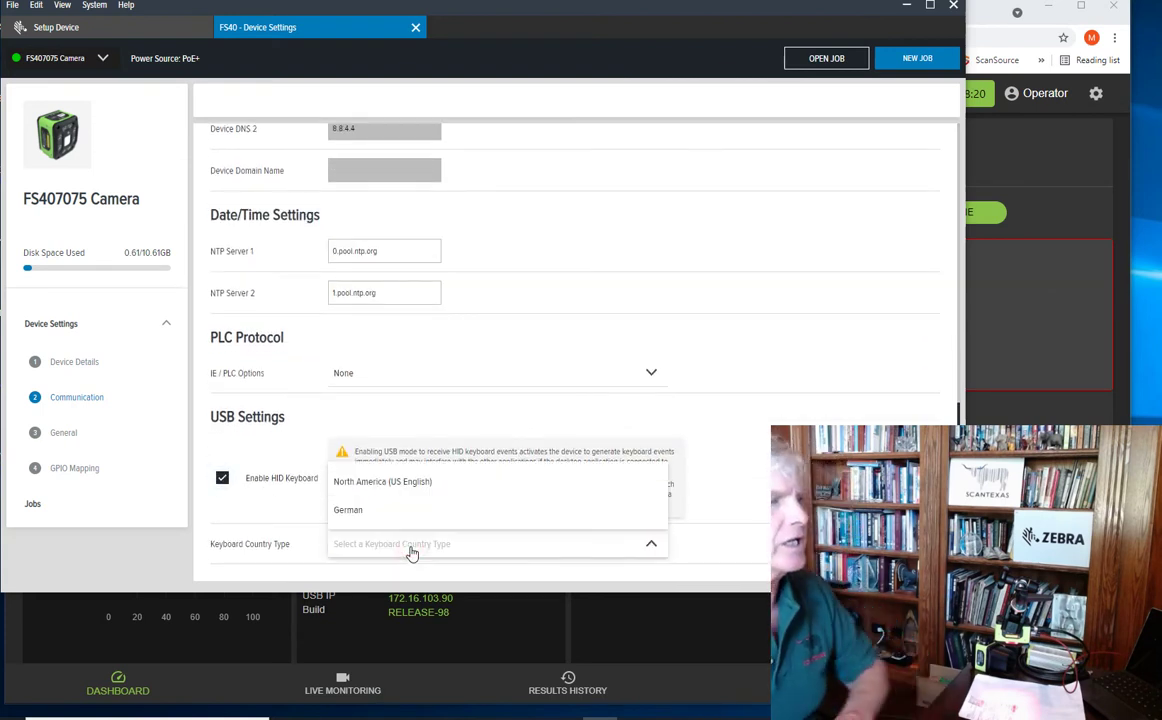
left_click(380, 482)
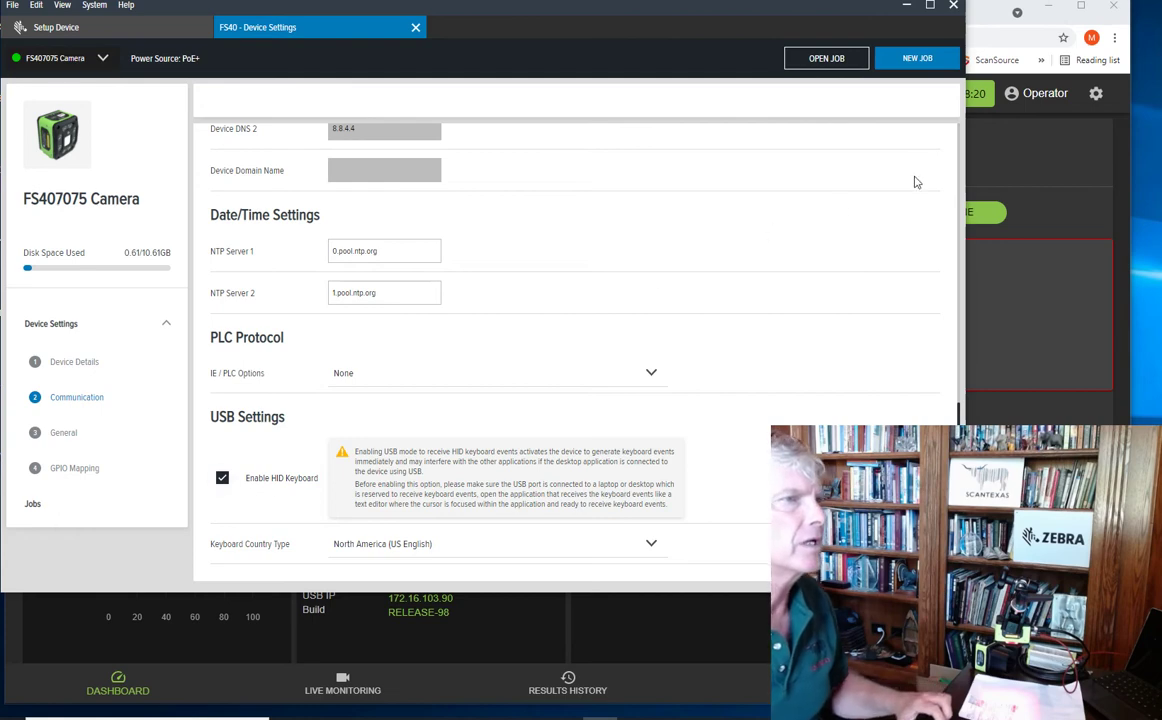
scroll(877, 254, "up", 3)
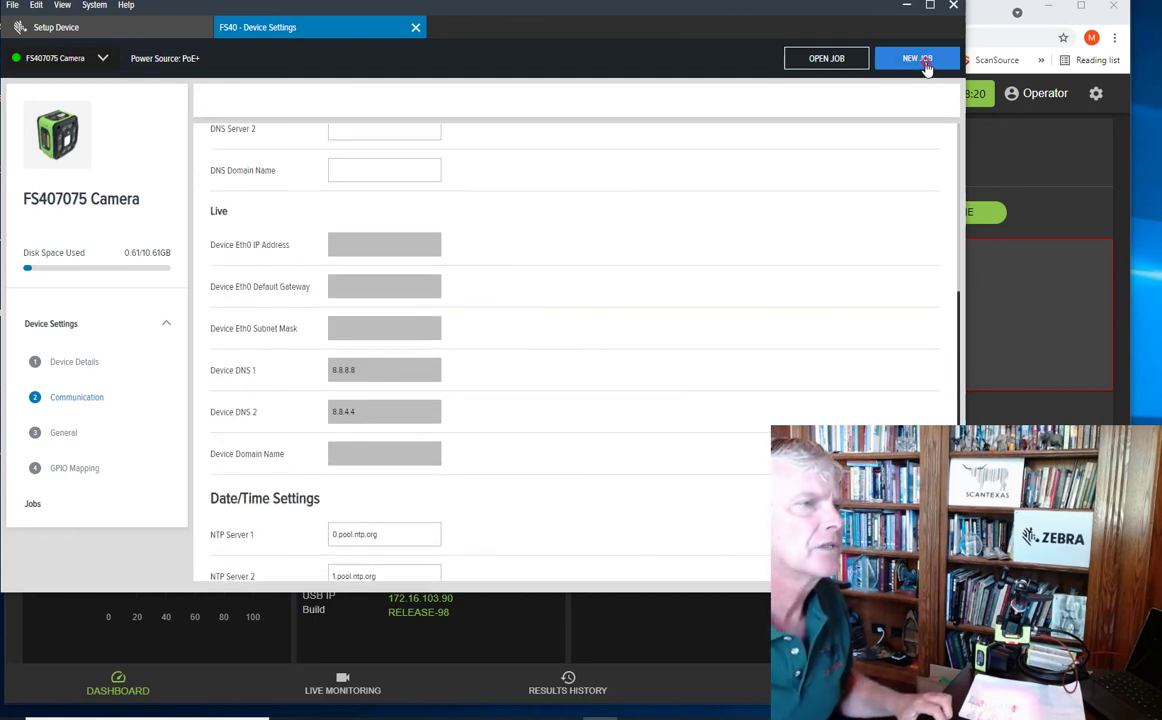
left_click(917, 58)
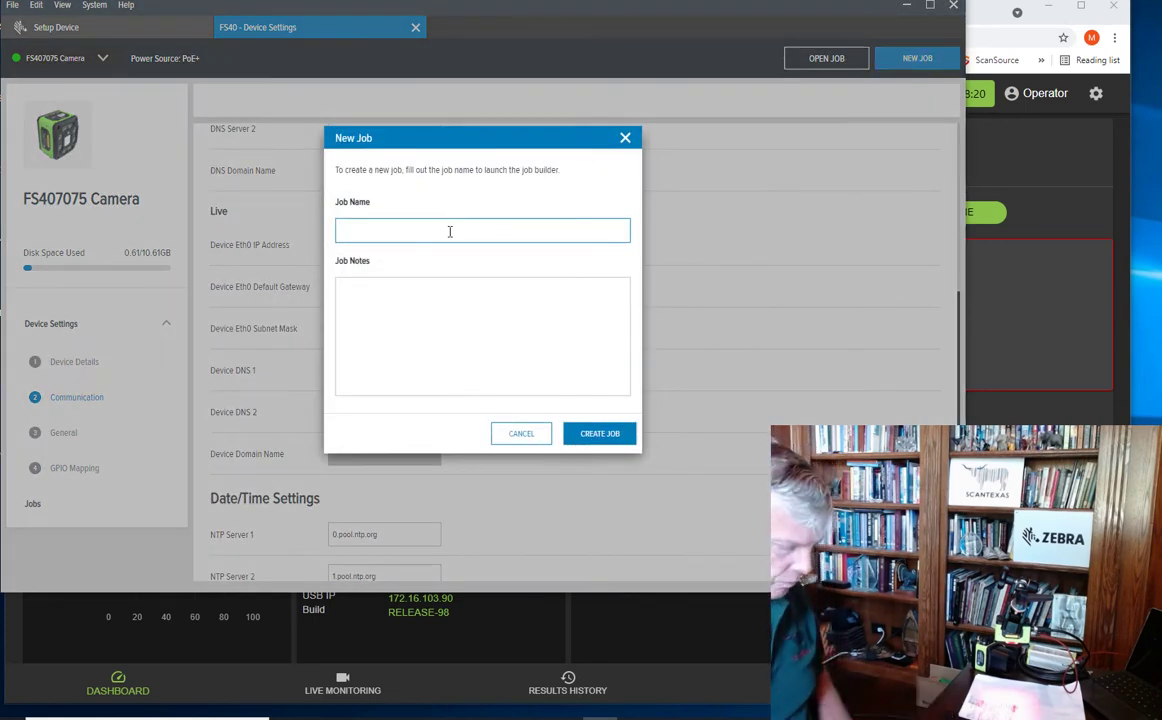
- Create a new job named 'test' and capture two images of the barcode
type("test")
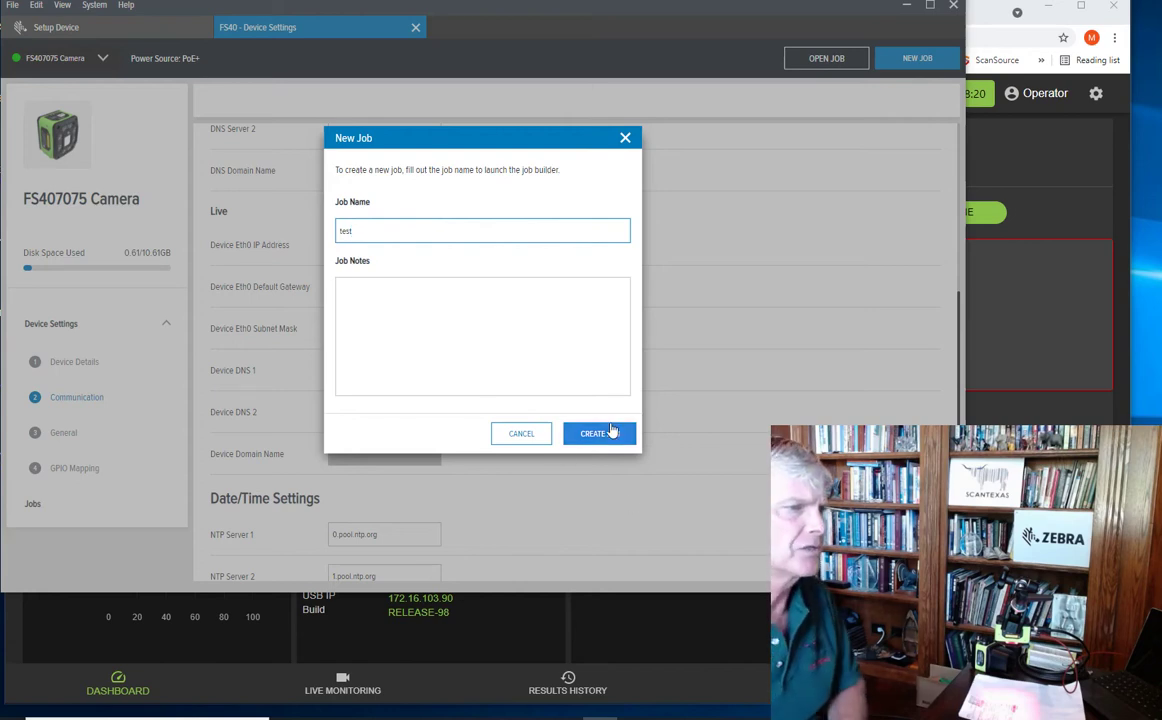
left_click(600, 433)
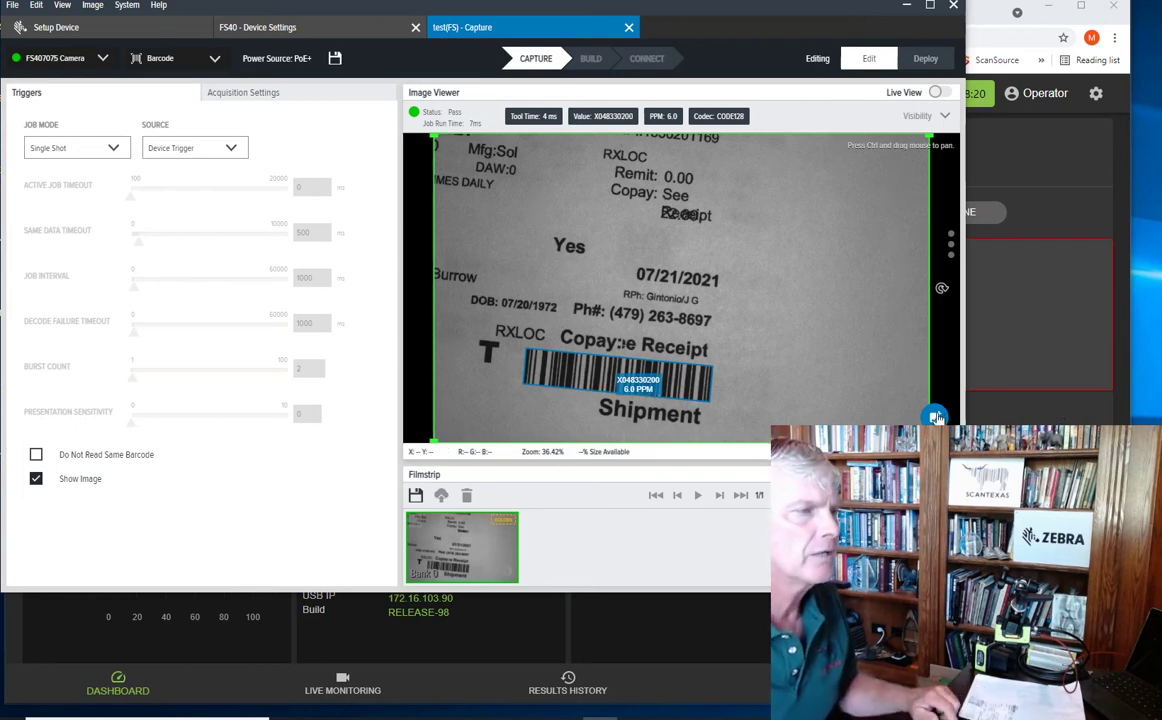
left_click(935, 417)
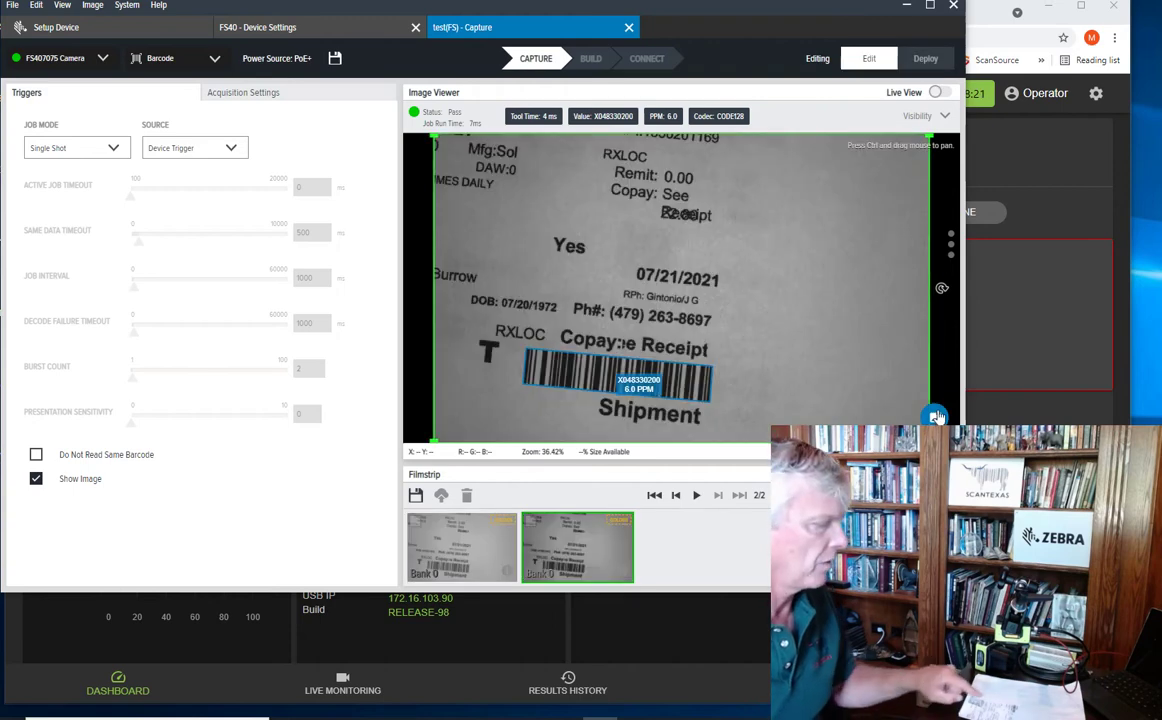
left_click(935, 417)
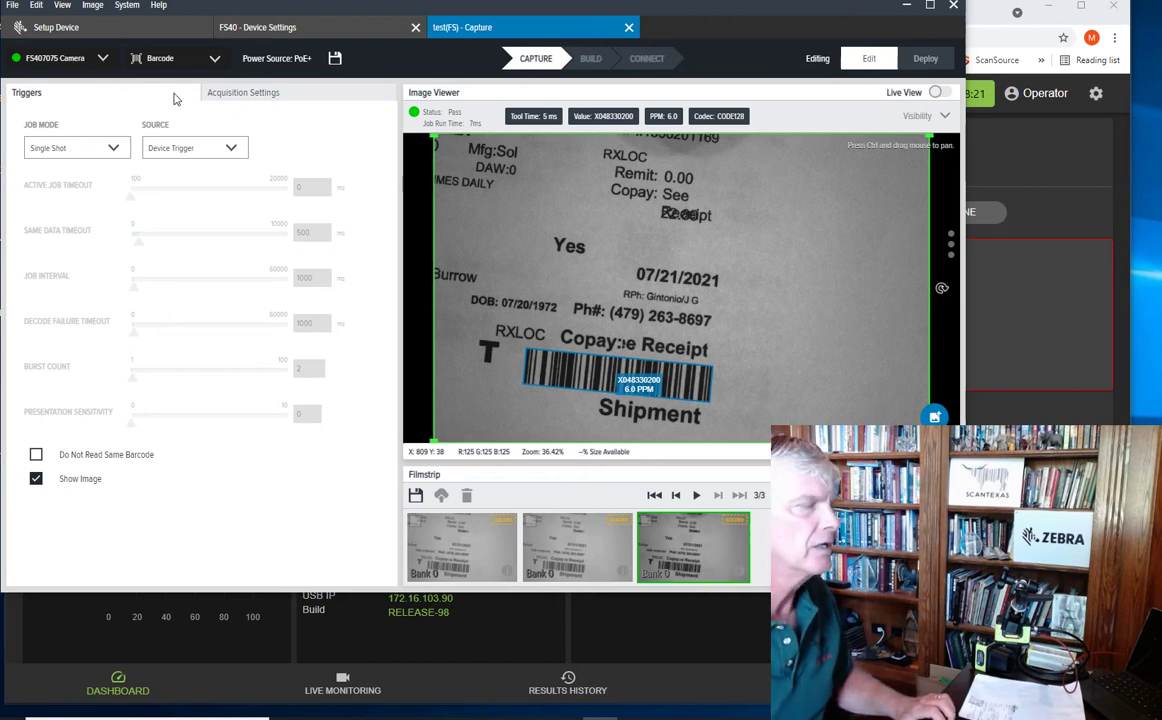
- Set the test job's Job Mode to Continuous
left_click(110, 147)
left_click(70, 275)
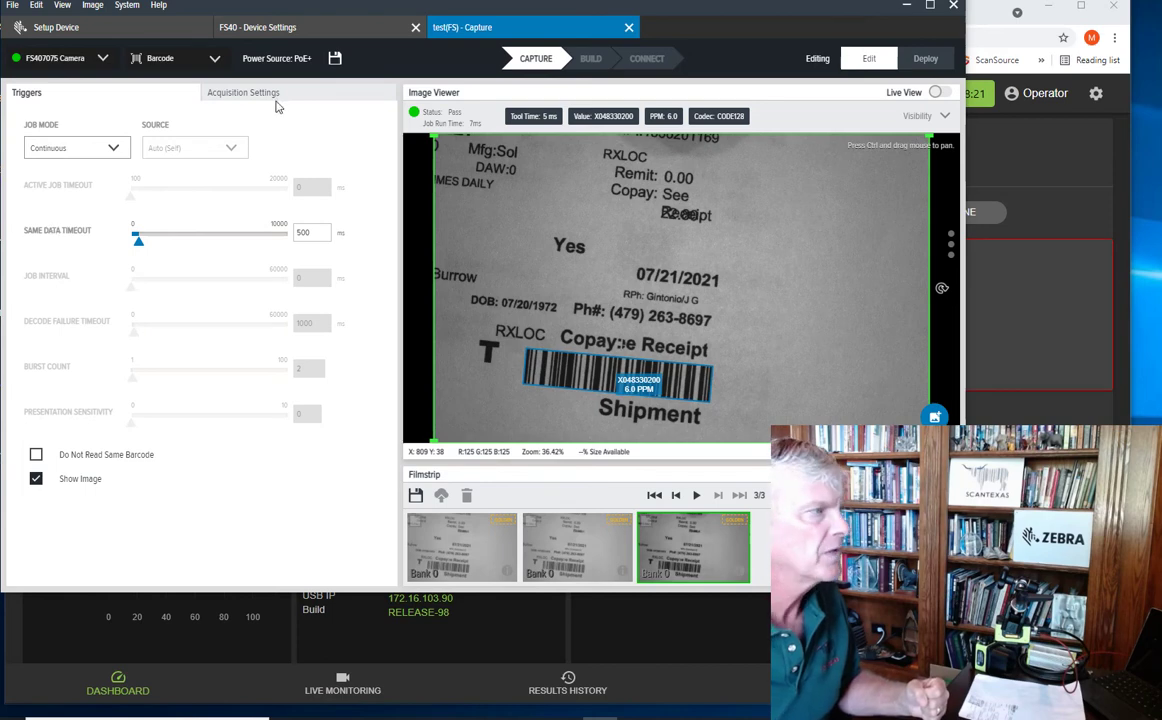
left_click(279, 93)
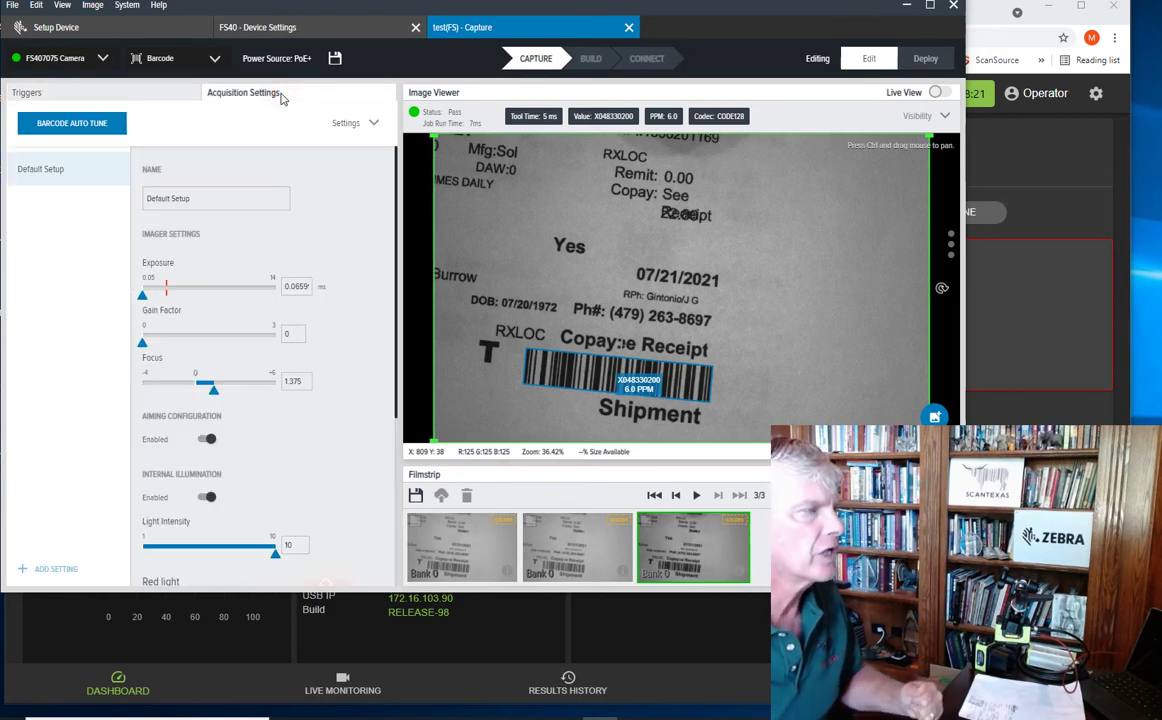
- Auto-tune the imaging, then capture three more barcode images until the filmstrip shows 7/7
left_click(108, 132)
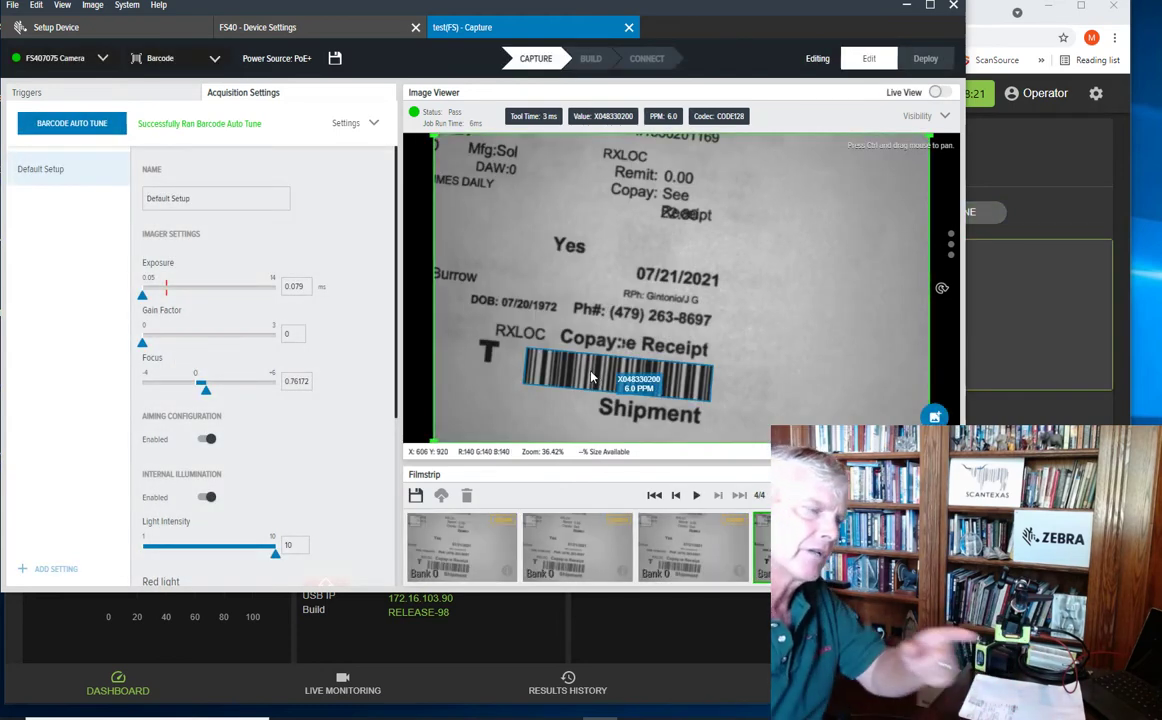
left_click(936, 417)
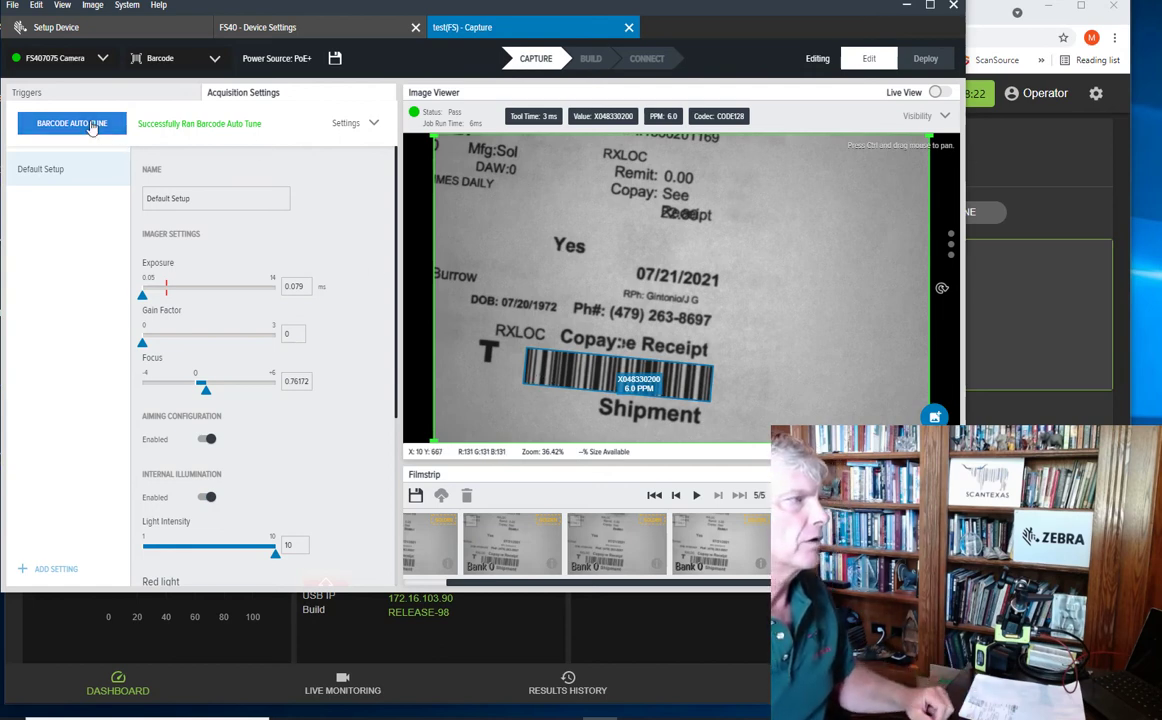
left_click(935, 416)
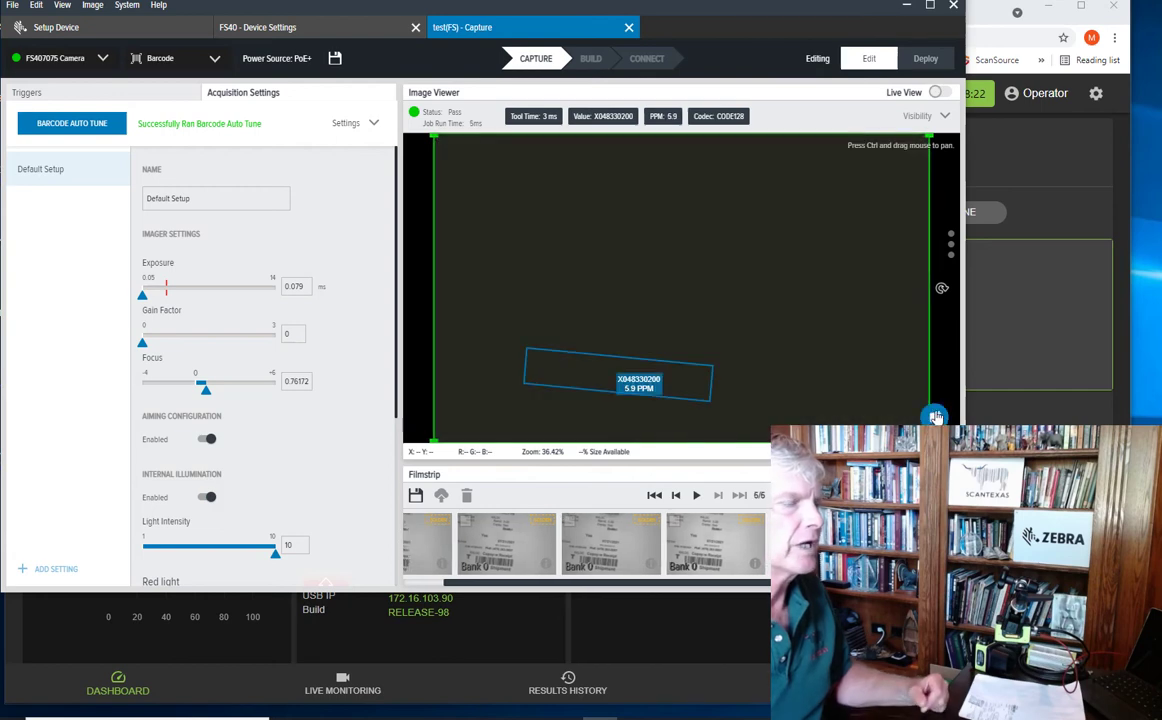
left_click(935, 416)
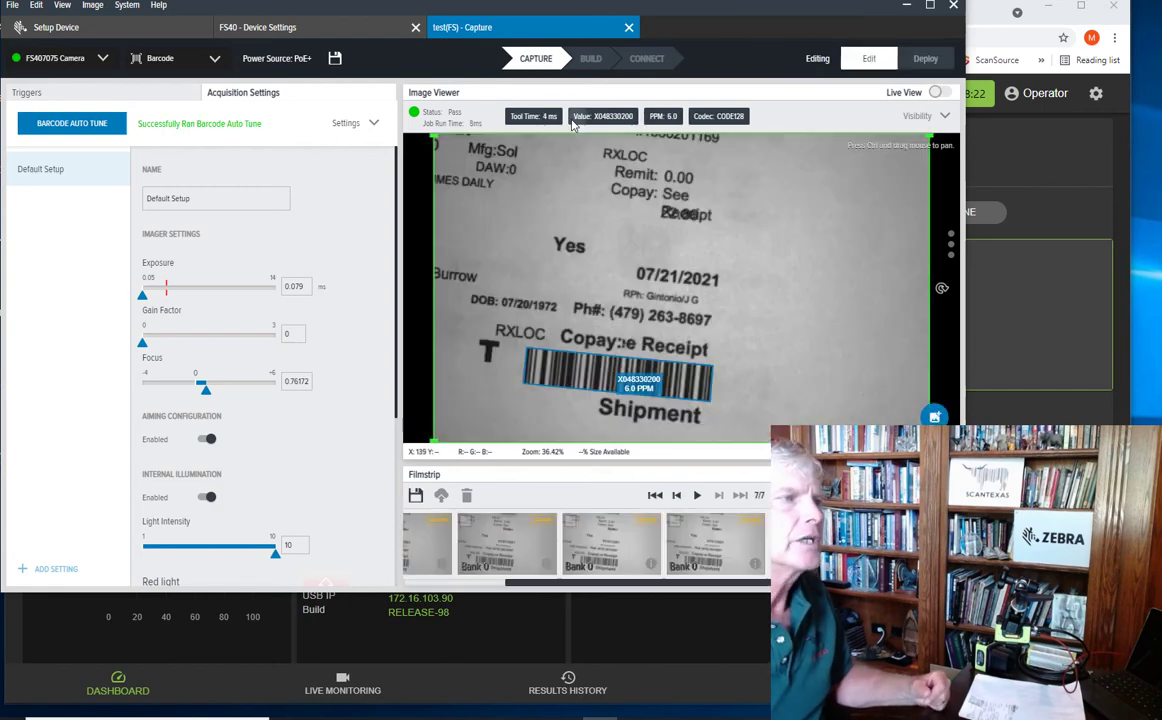
left_click(592, 60)
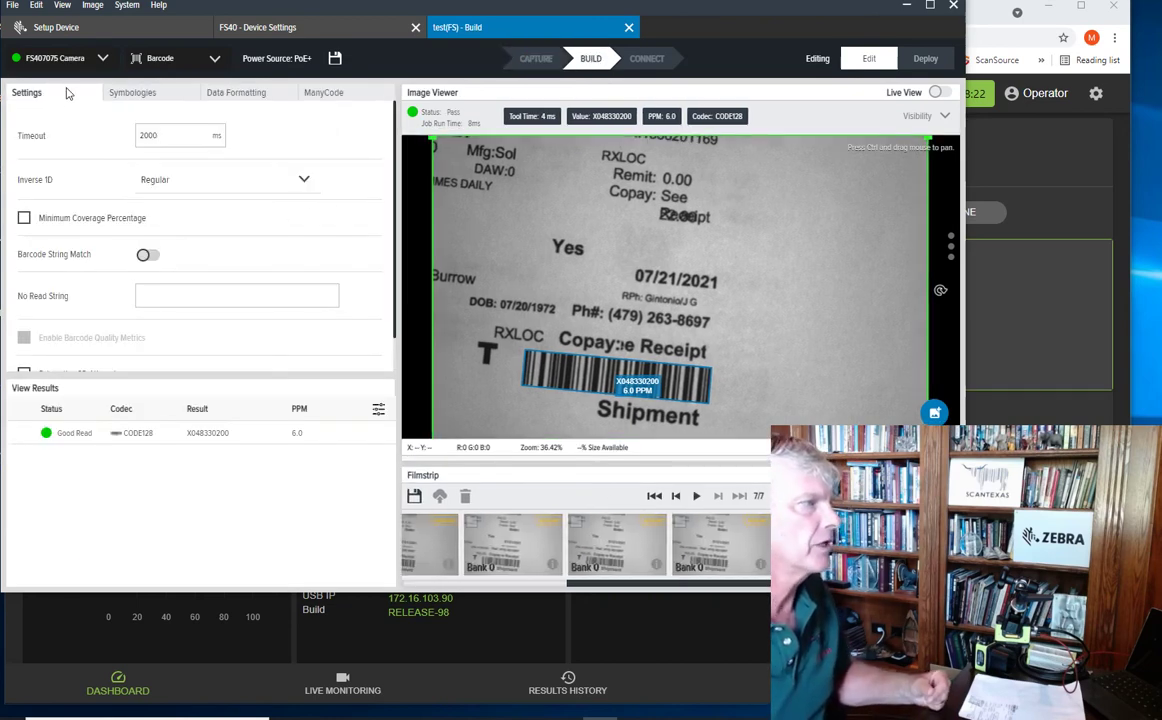
- Review the Code128 symbology and set Data Formatting to Append Enter for each result
left_click(140, 98)
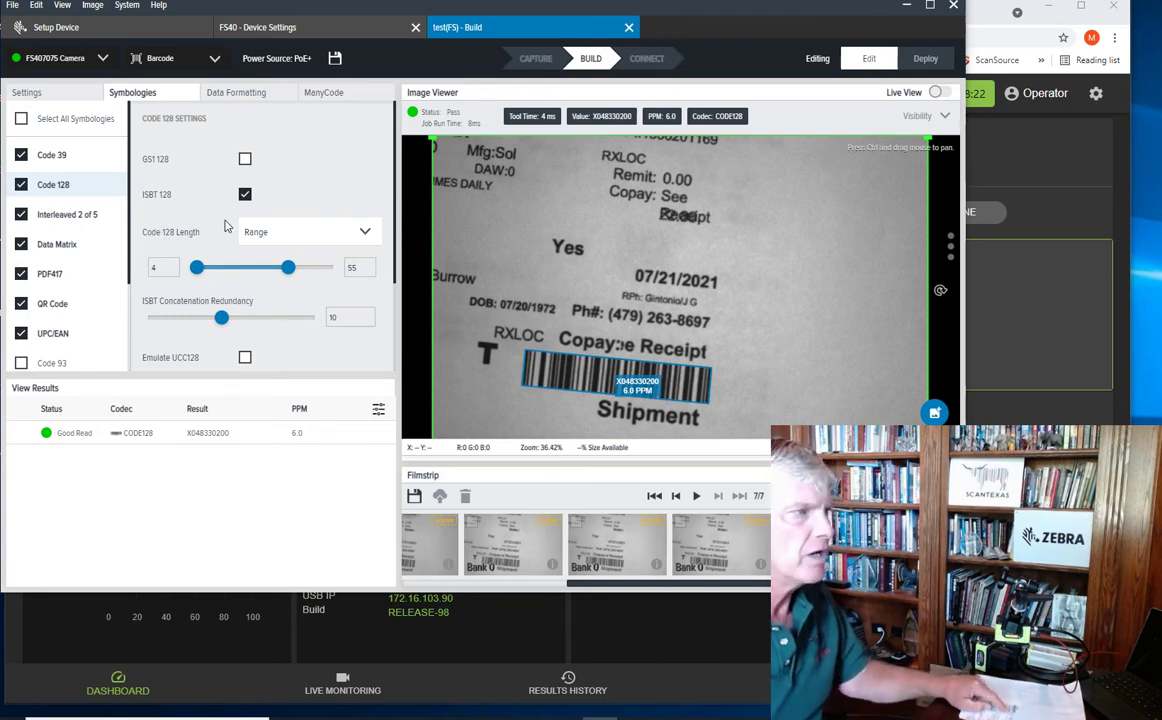
left_click(238, 96)
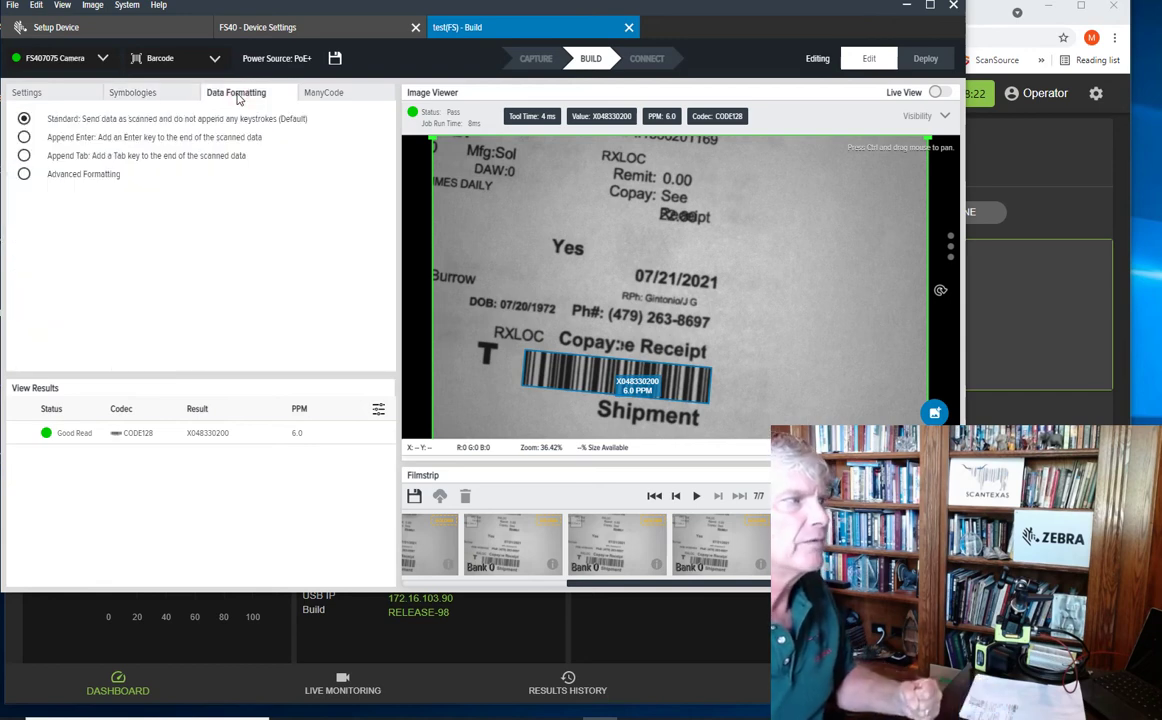
left_click(24, 138)
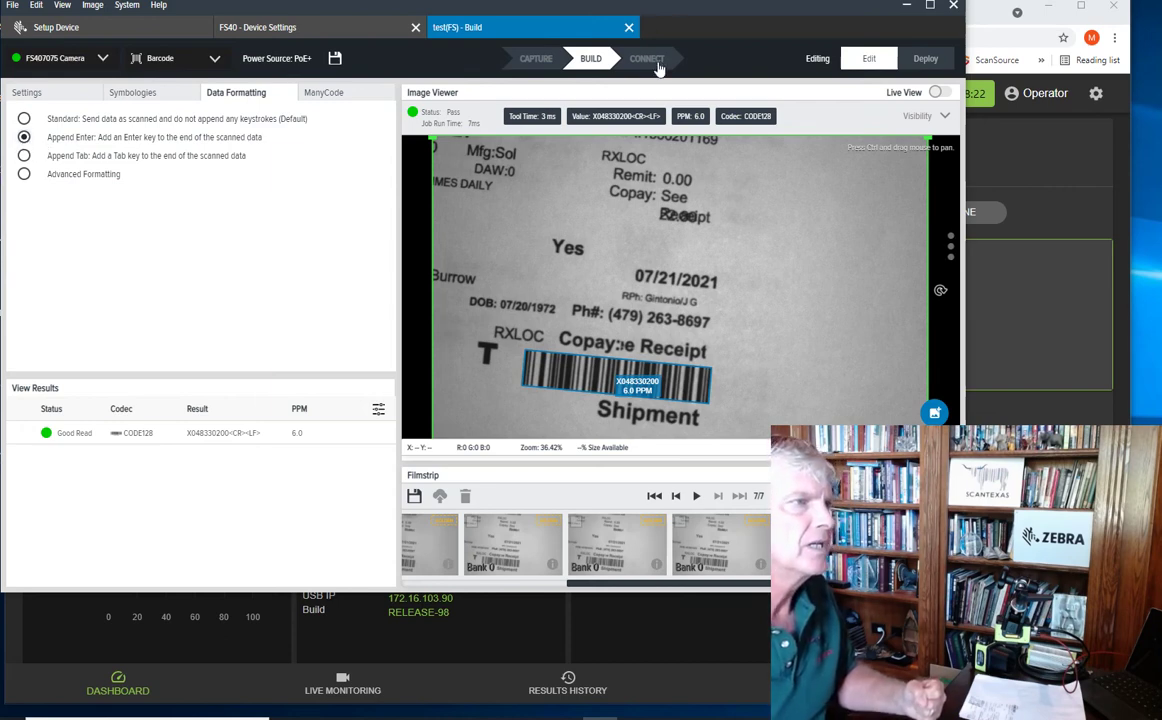
left_click(315, 92)
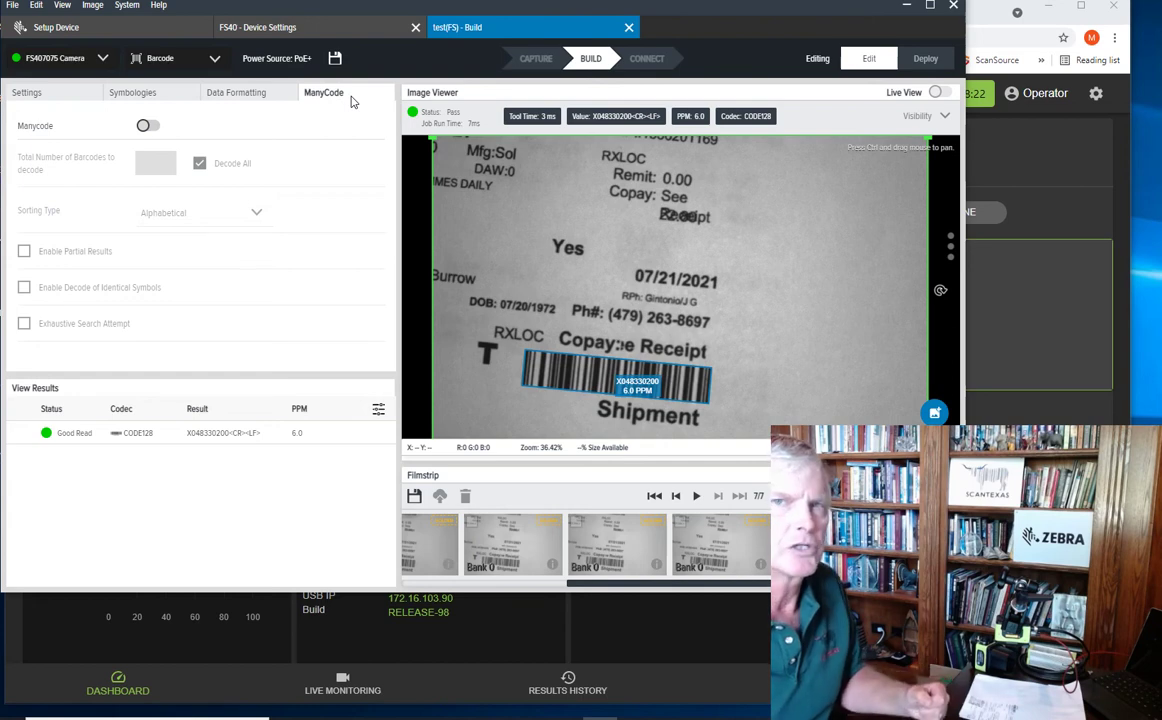
left_click(645, 60)
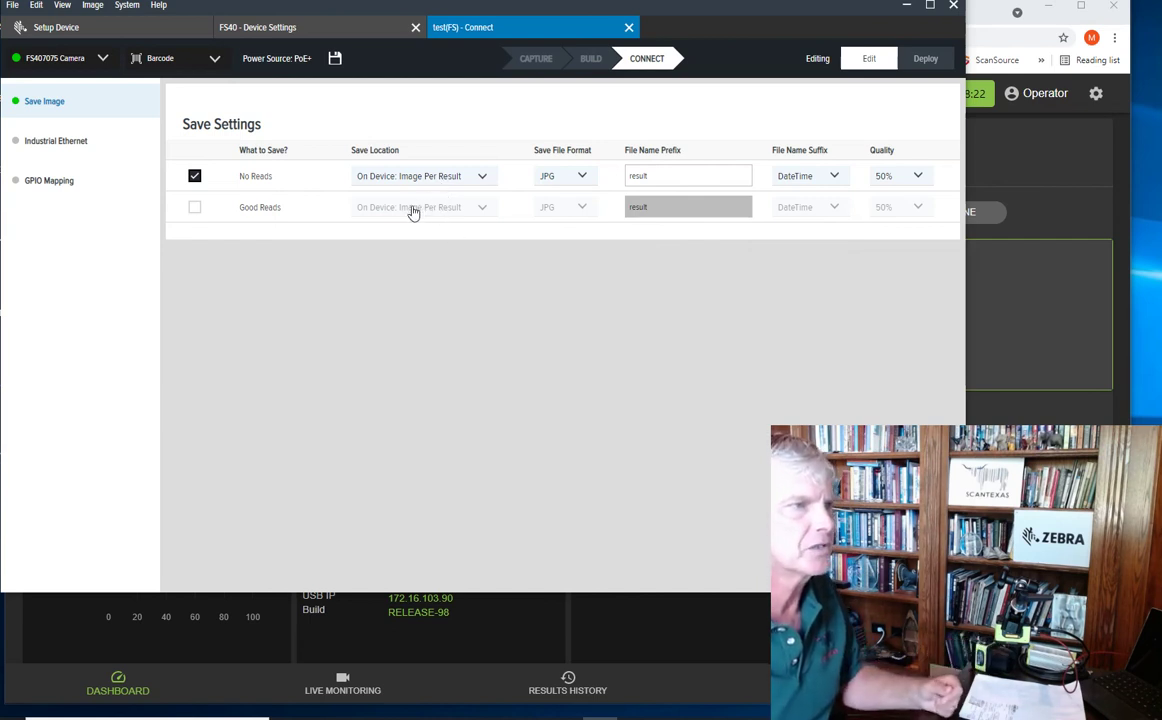
- Deploy the test job to the FS40 scanner
left_click(926, 59)
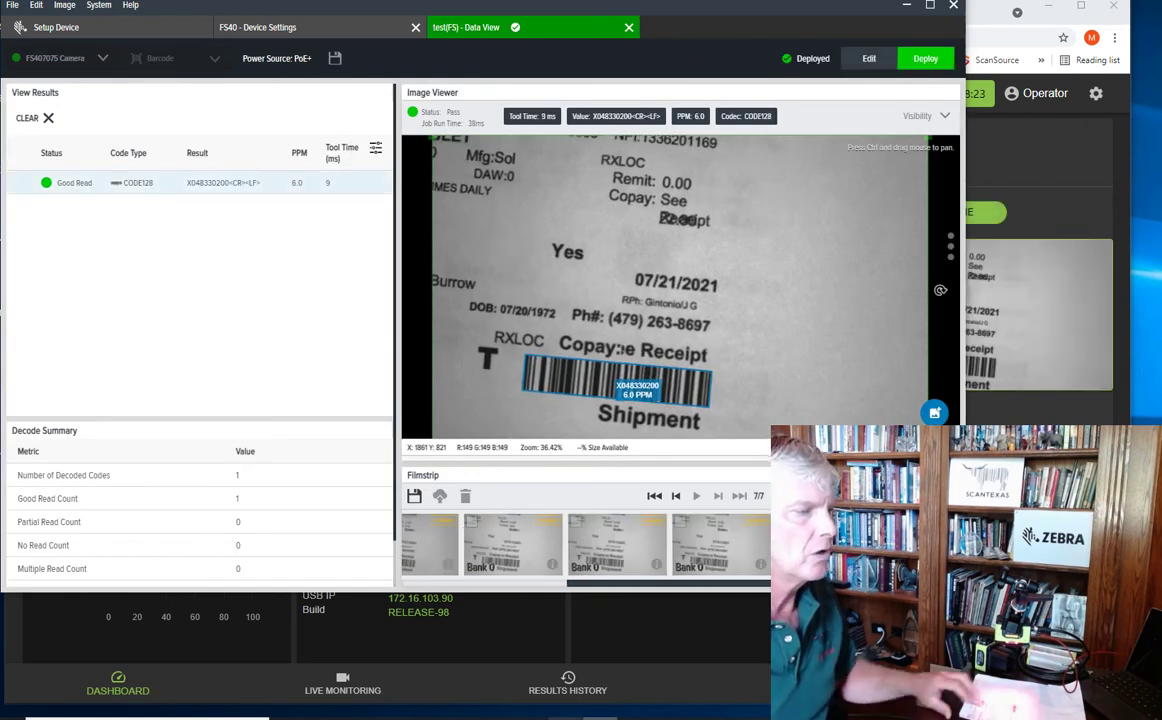
- Scan X048330200 twice into Notepad on separate lines, then bring the HMI dashboard forward
key("alt+Tab")
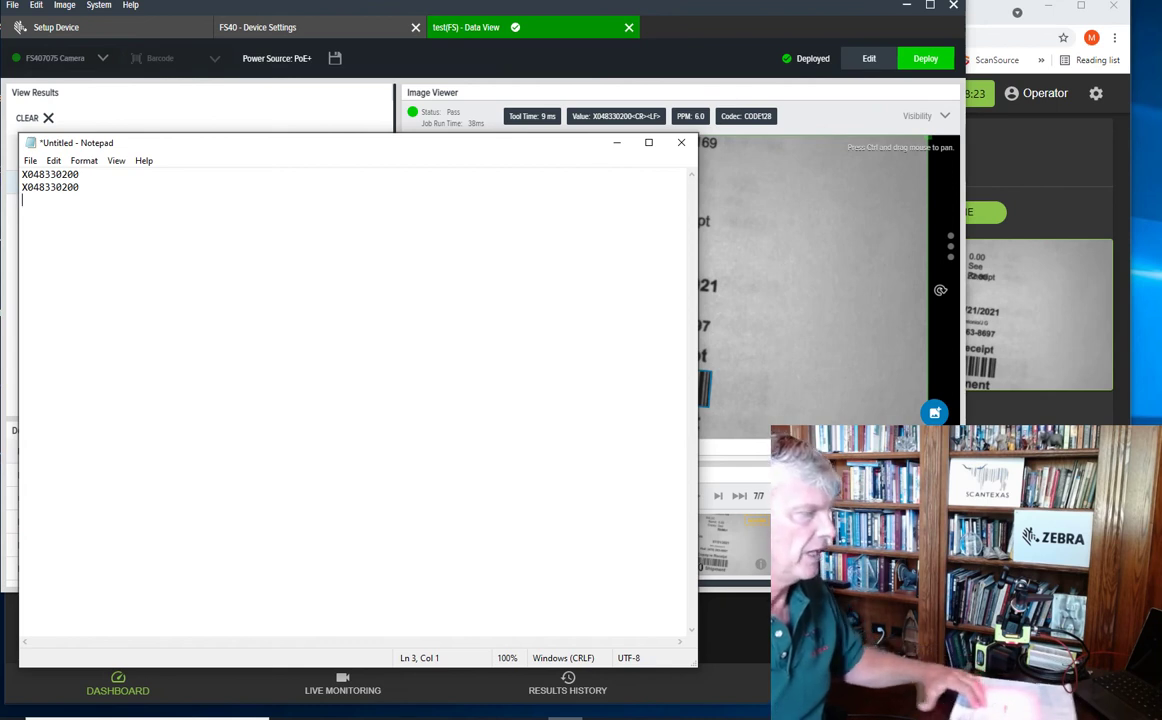
type("X048330200")
key("Return")
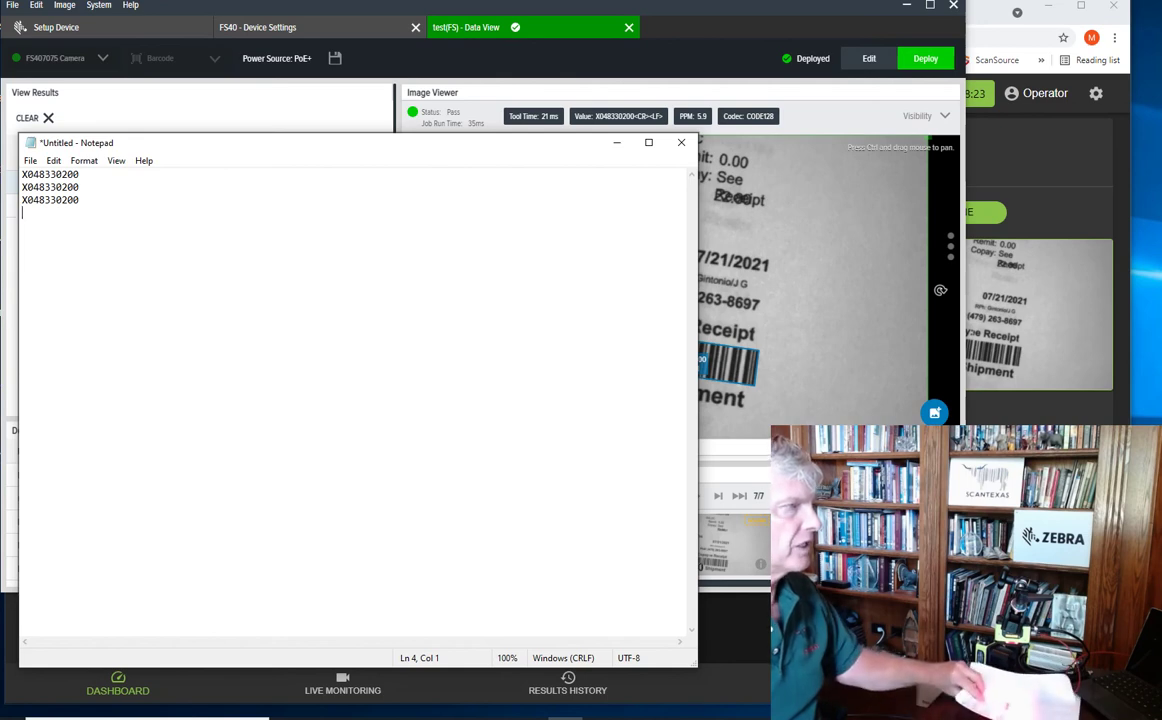
type("X048330200")
key("Return")
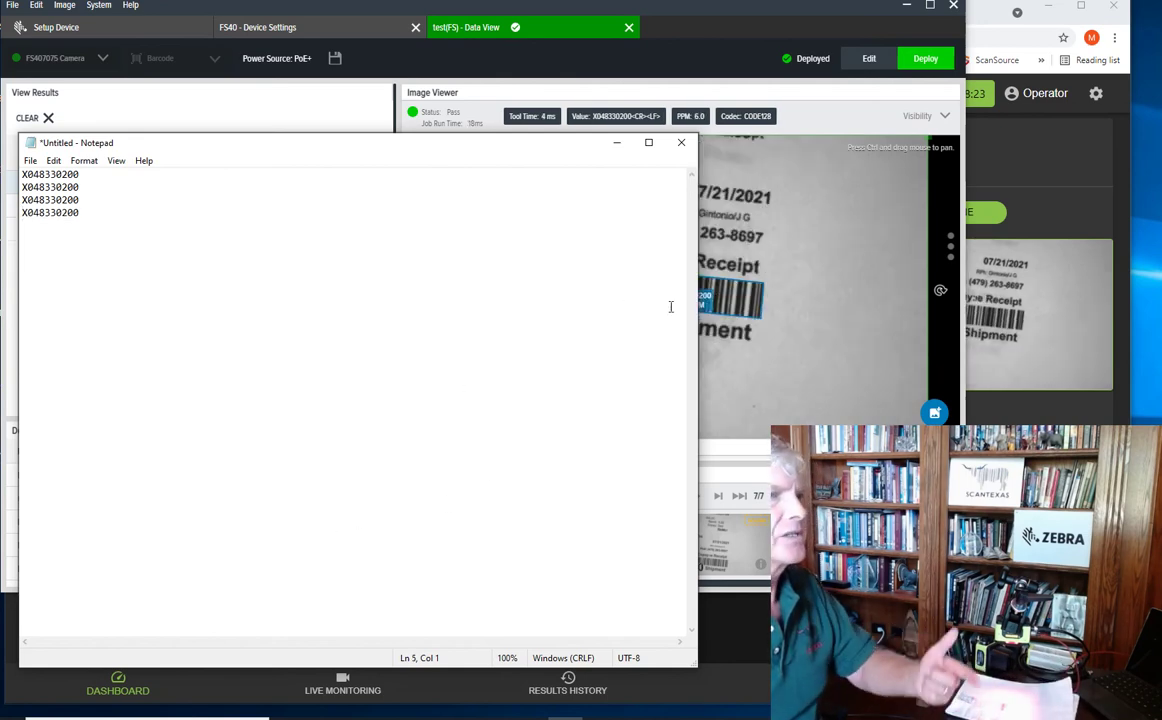
left_click(537, 716)
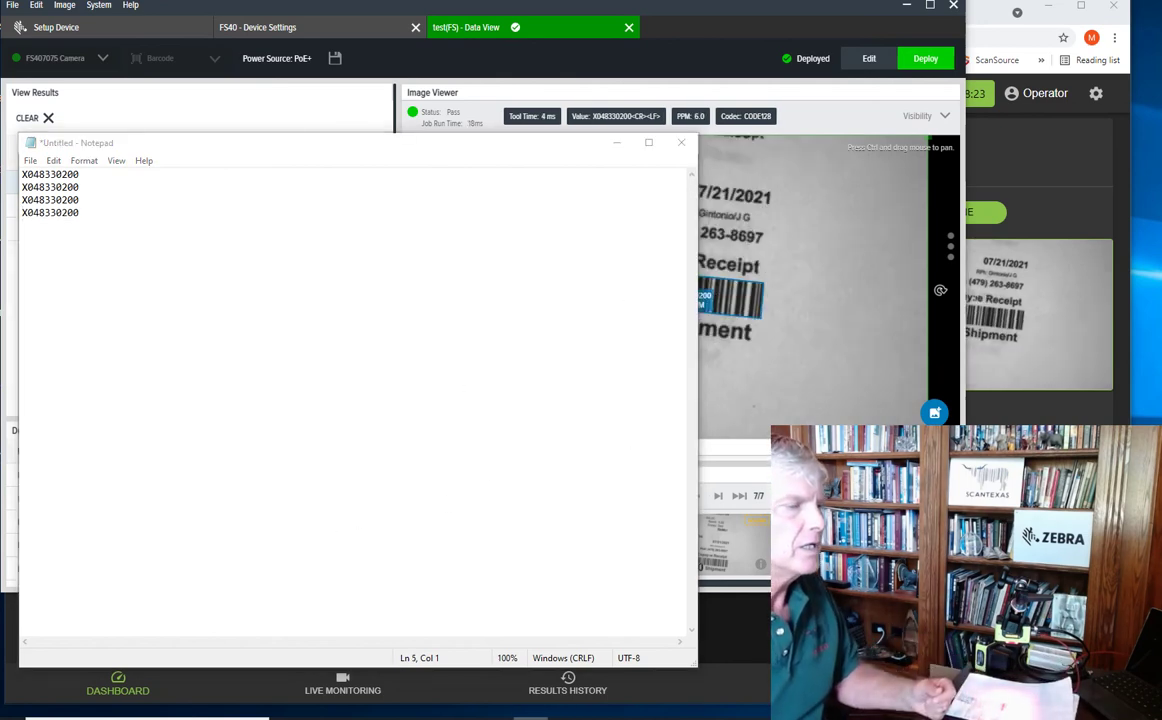
left_click(497, 716)
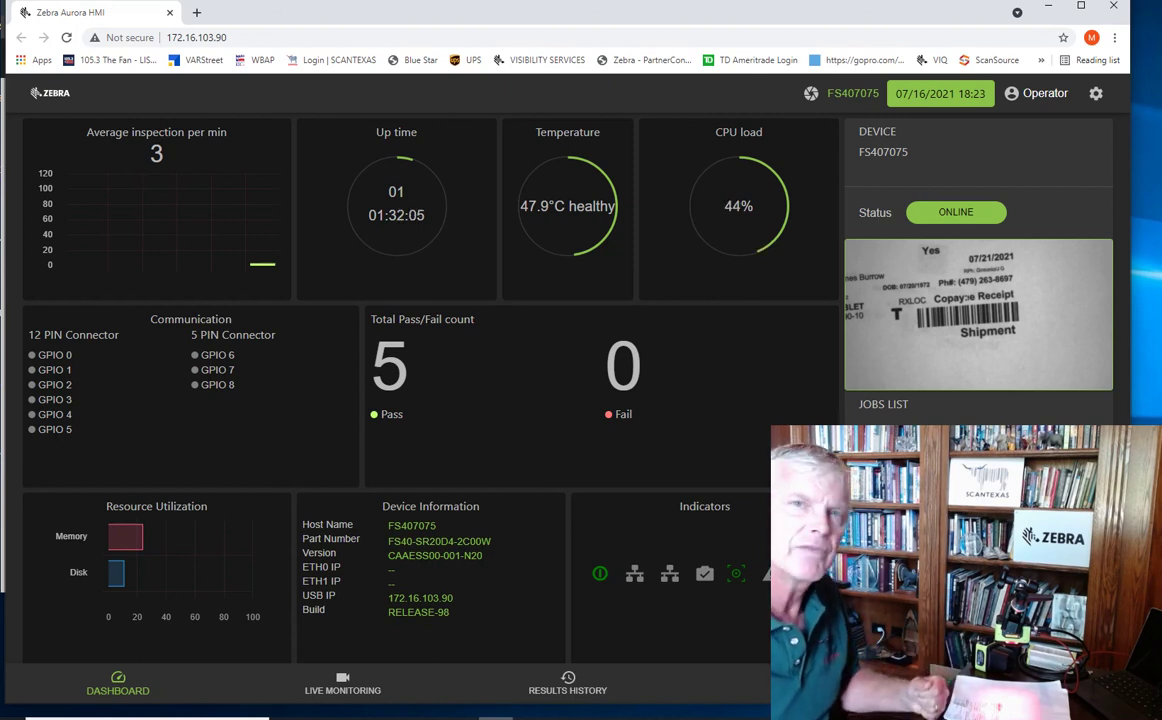
- Watch the HMI dashboard hold at 5 passes and 0 fails with the camera online
mouse_move(530, 716)
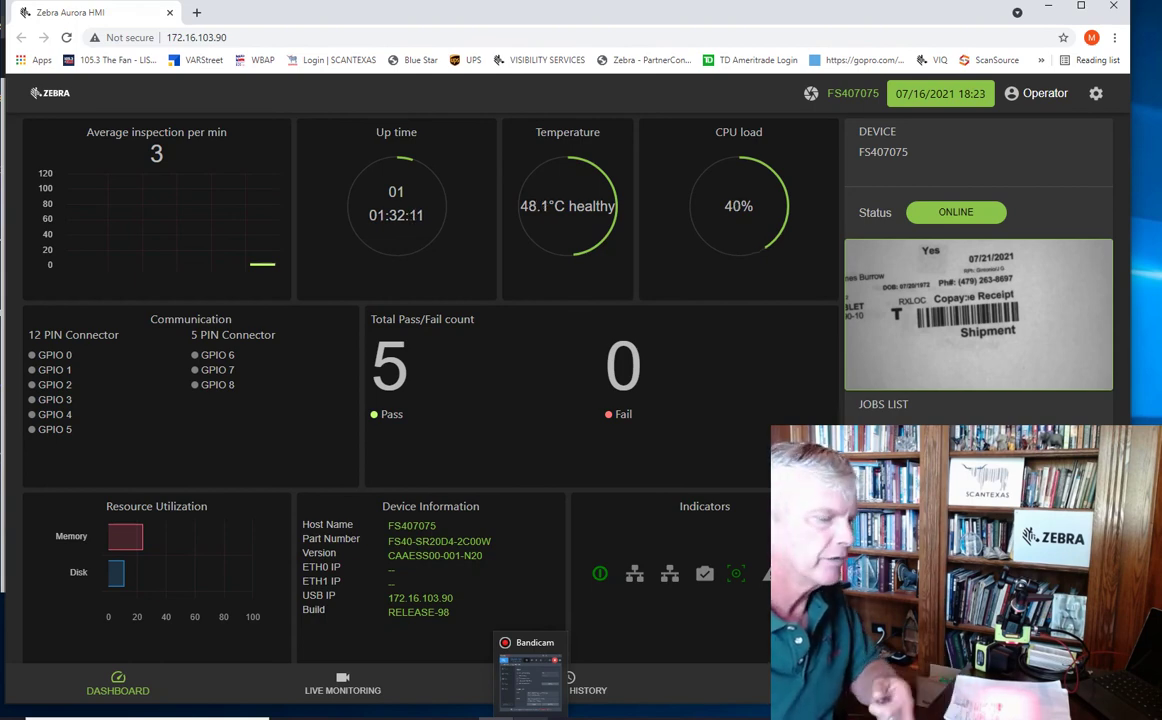
mouse_move(495, 716)
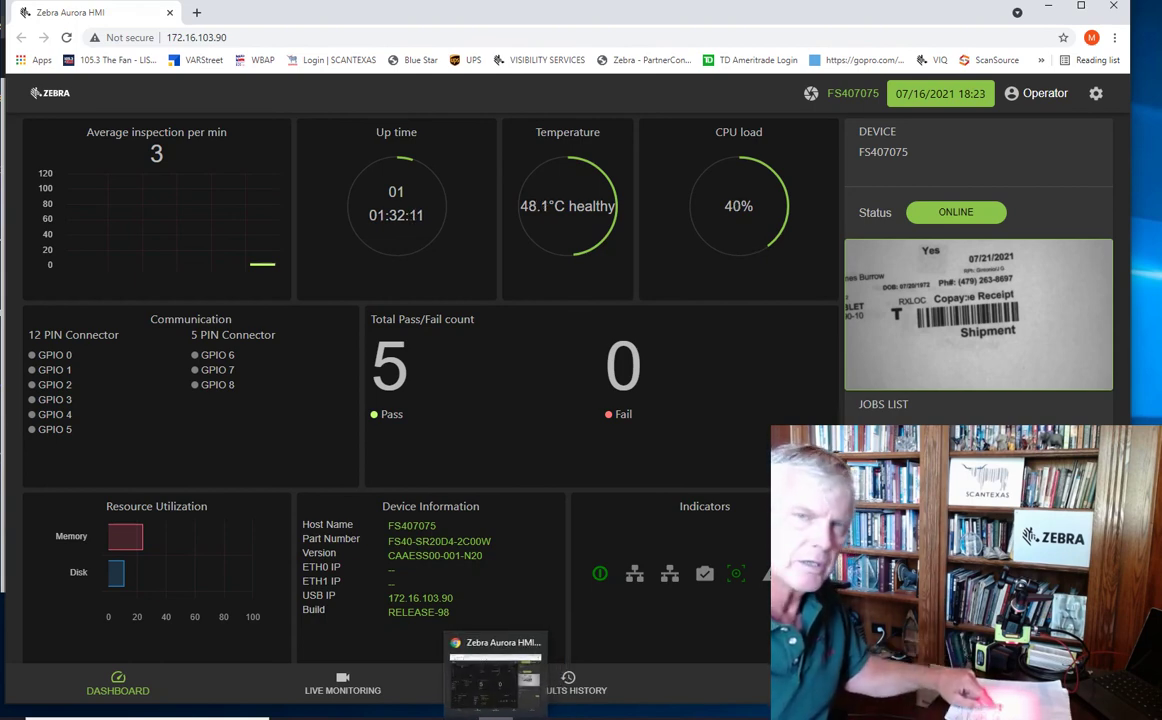